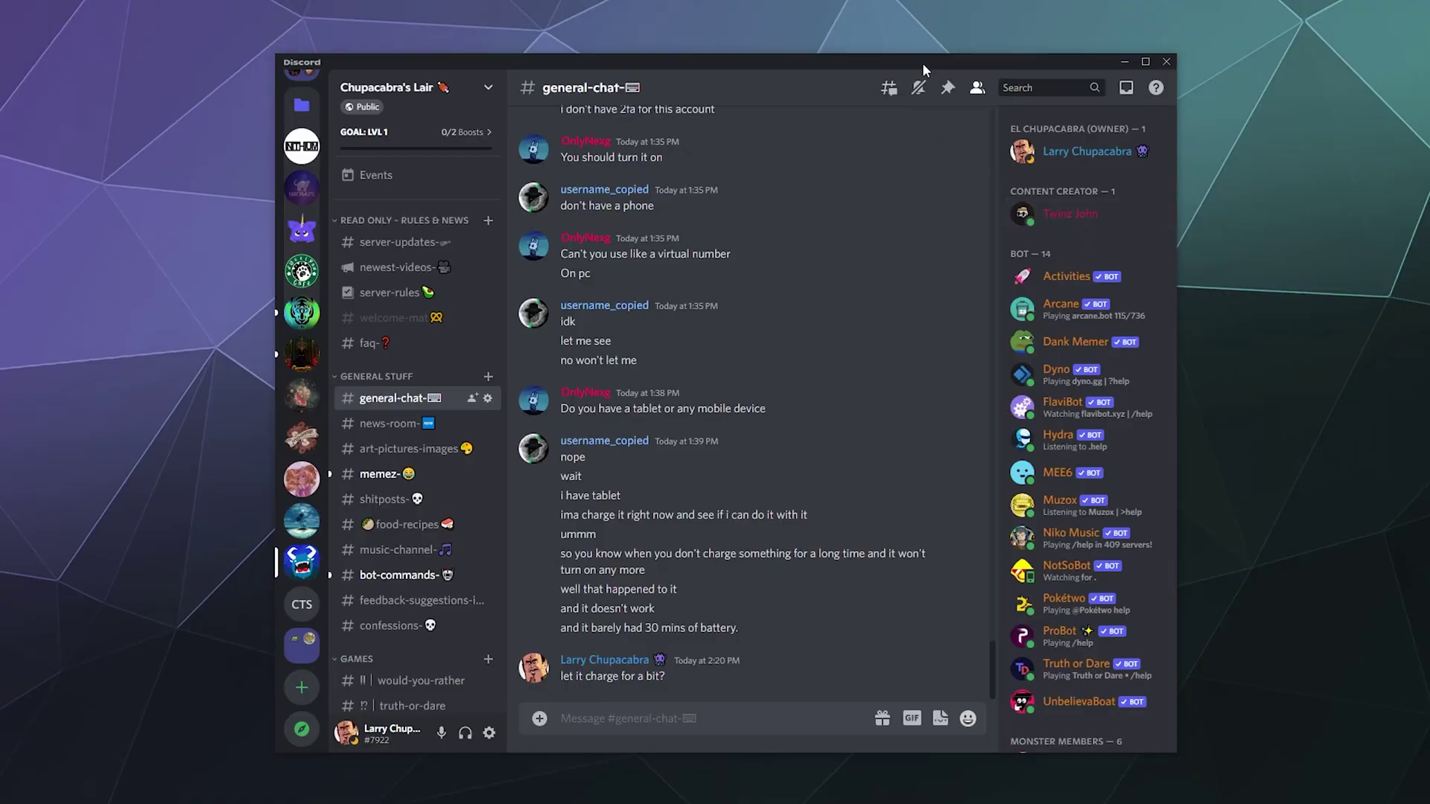
# Step: Shift the window left and open Chupacabra's Lair server settings on the Roles page
pyautogui.moveTo(922, 63); pyautogui.dragTo(861, 66)
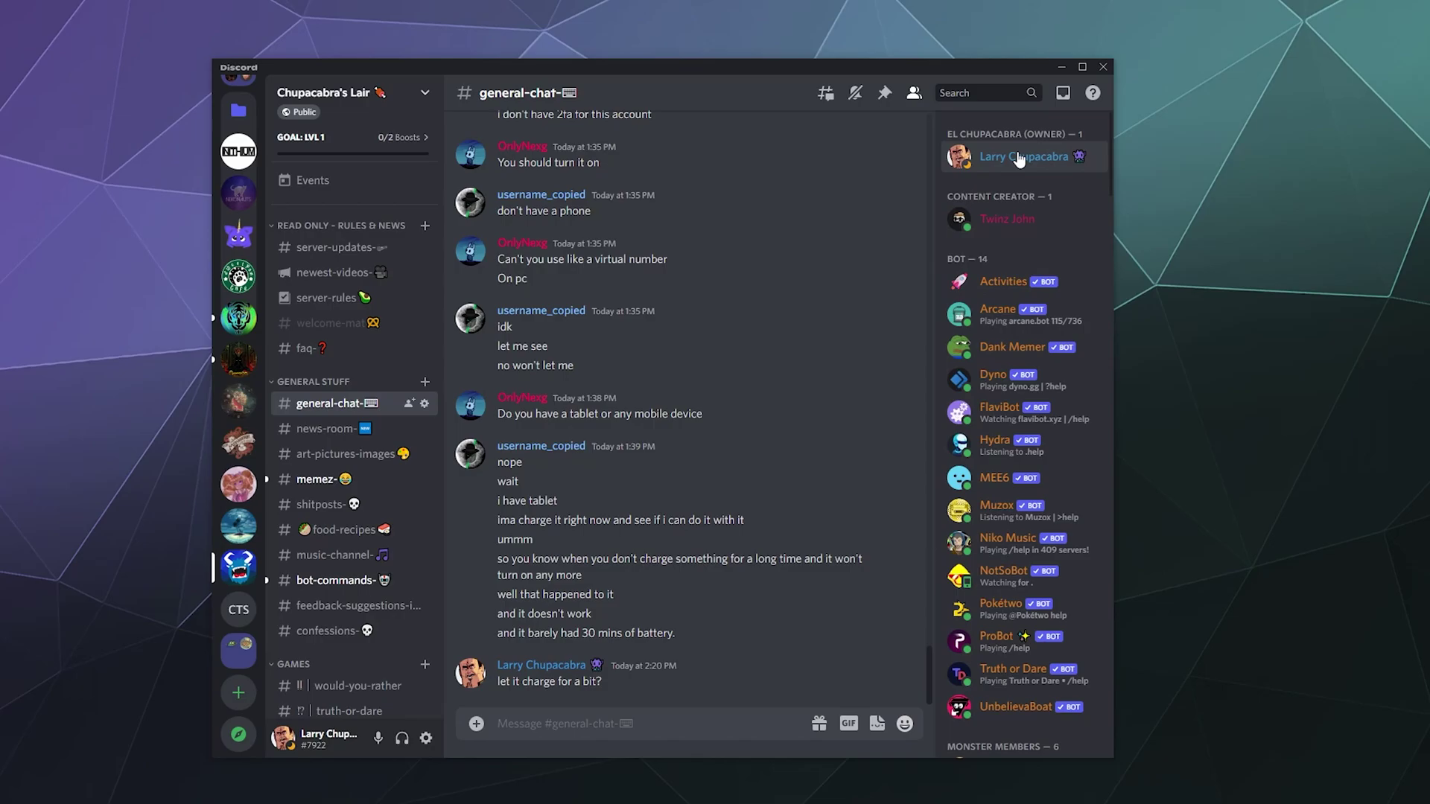
pyautogui.scroll(-4, 1019, 246)
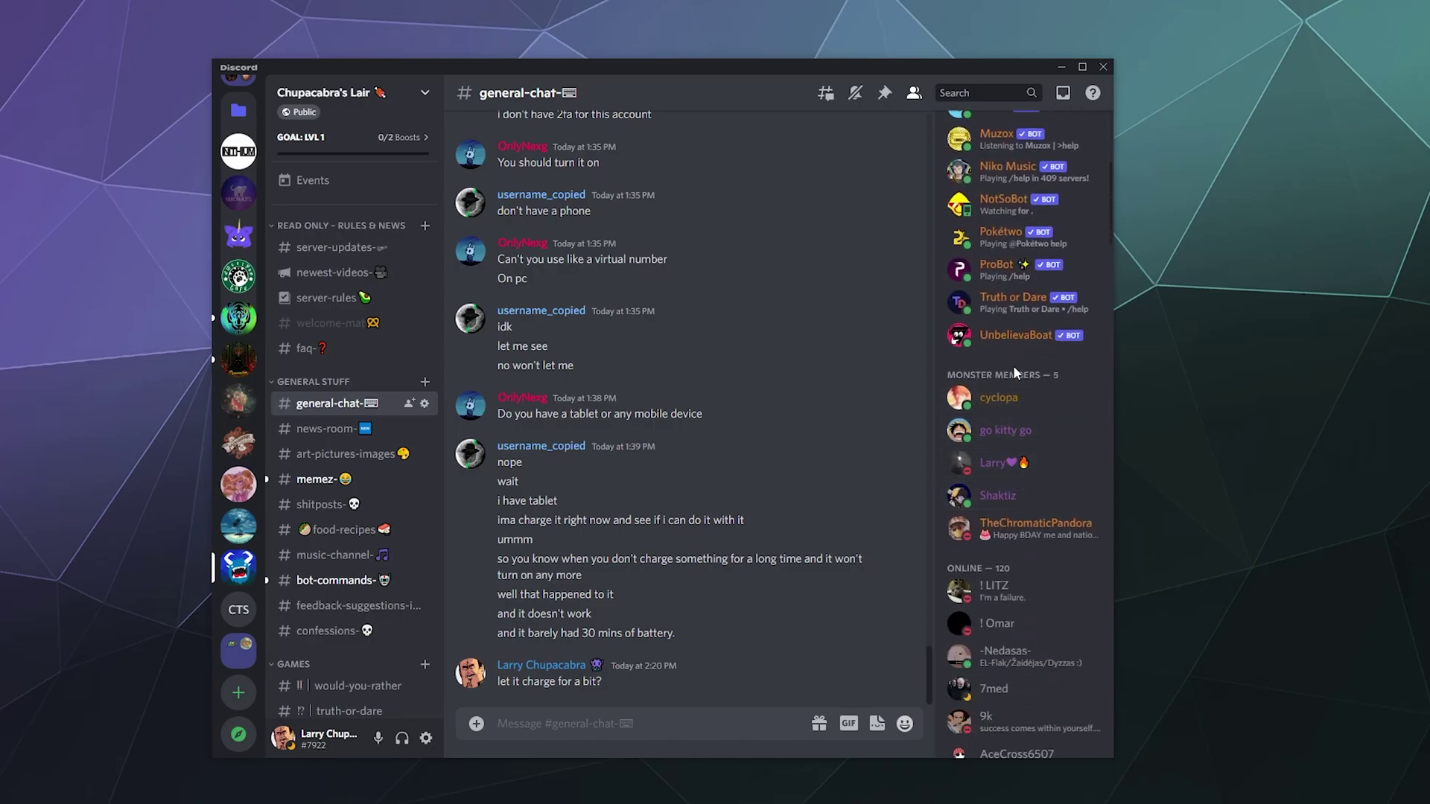
pyautogui.scroll(4, 1013, 365)
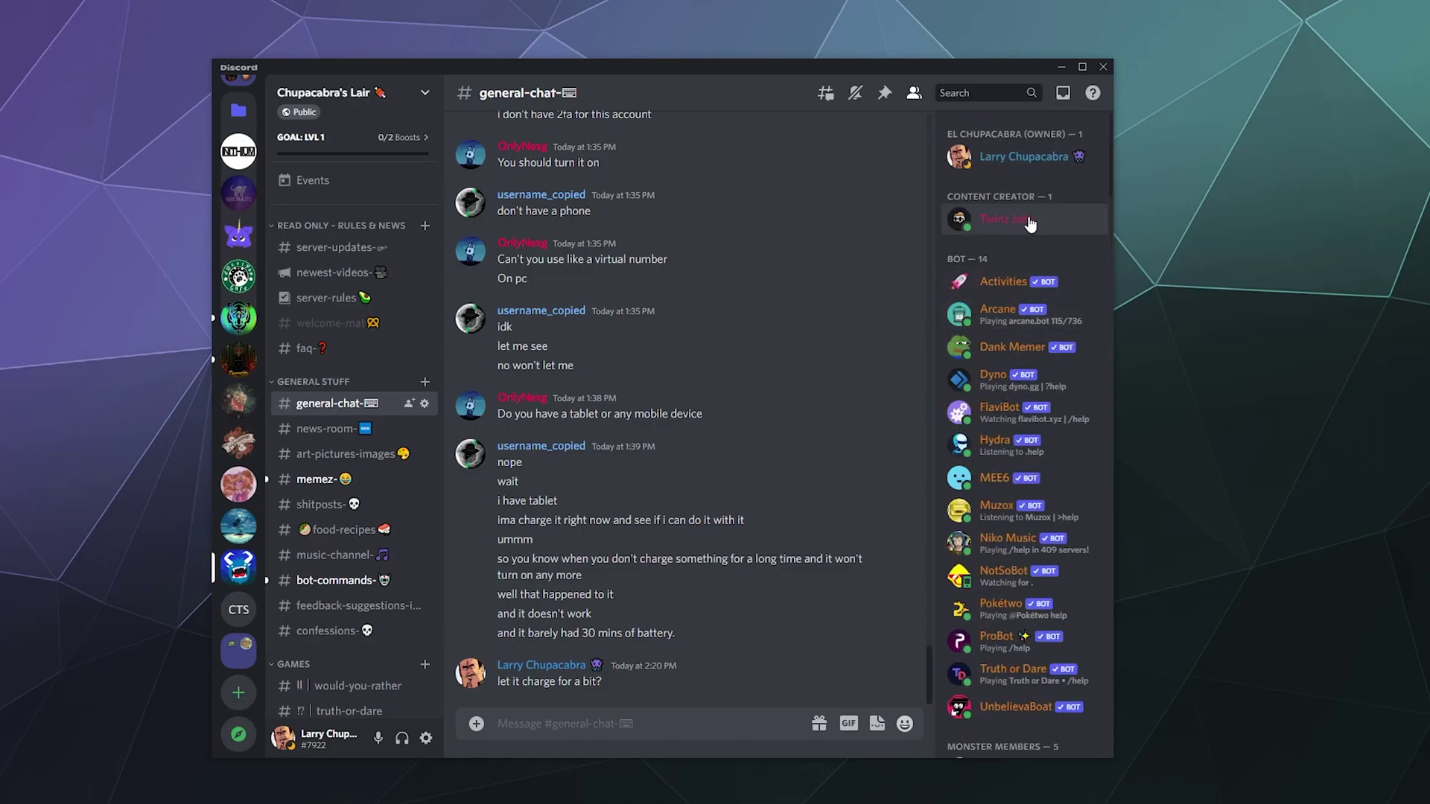
pyautogui.scroll(-5, 1017, 335)
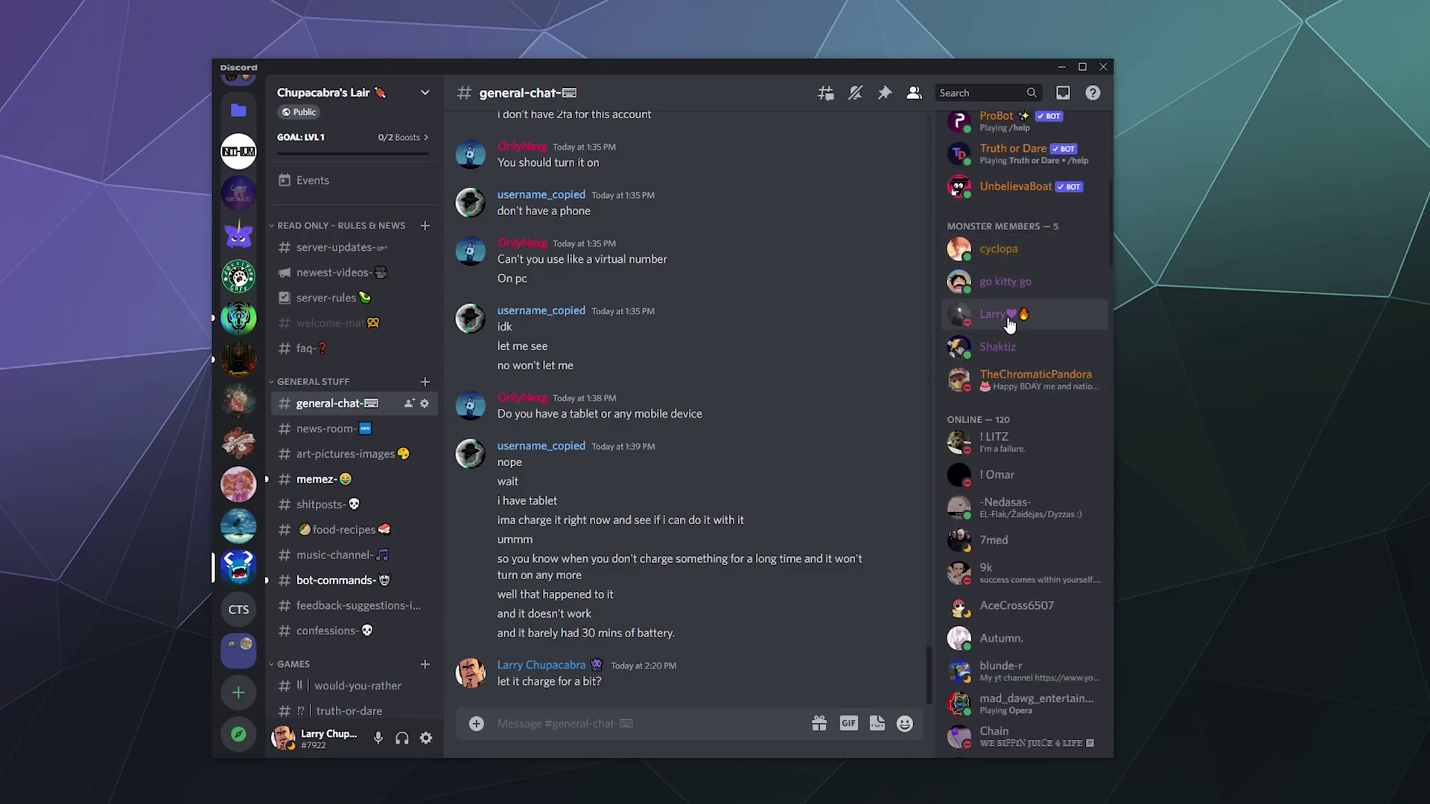
pyautogui.scroll(5, 1002, 330)
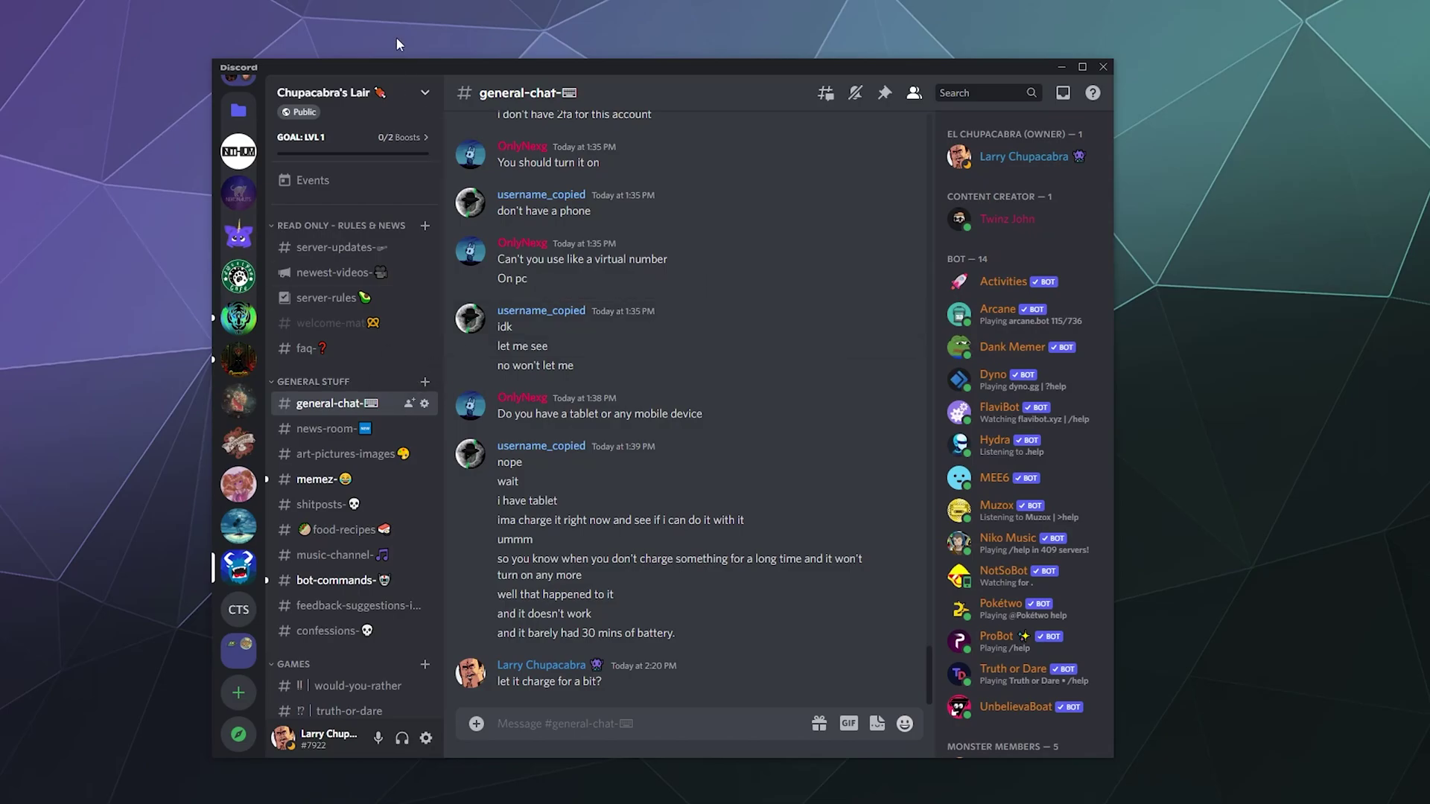
pyautogui.click(426, 96)
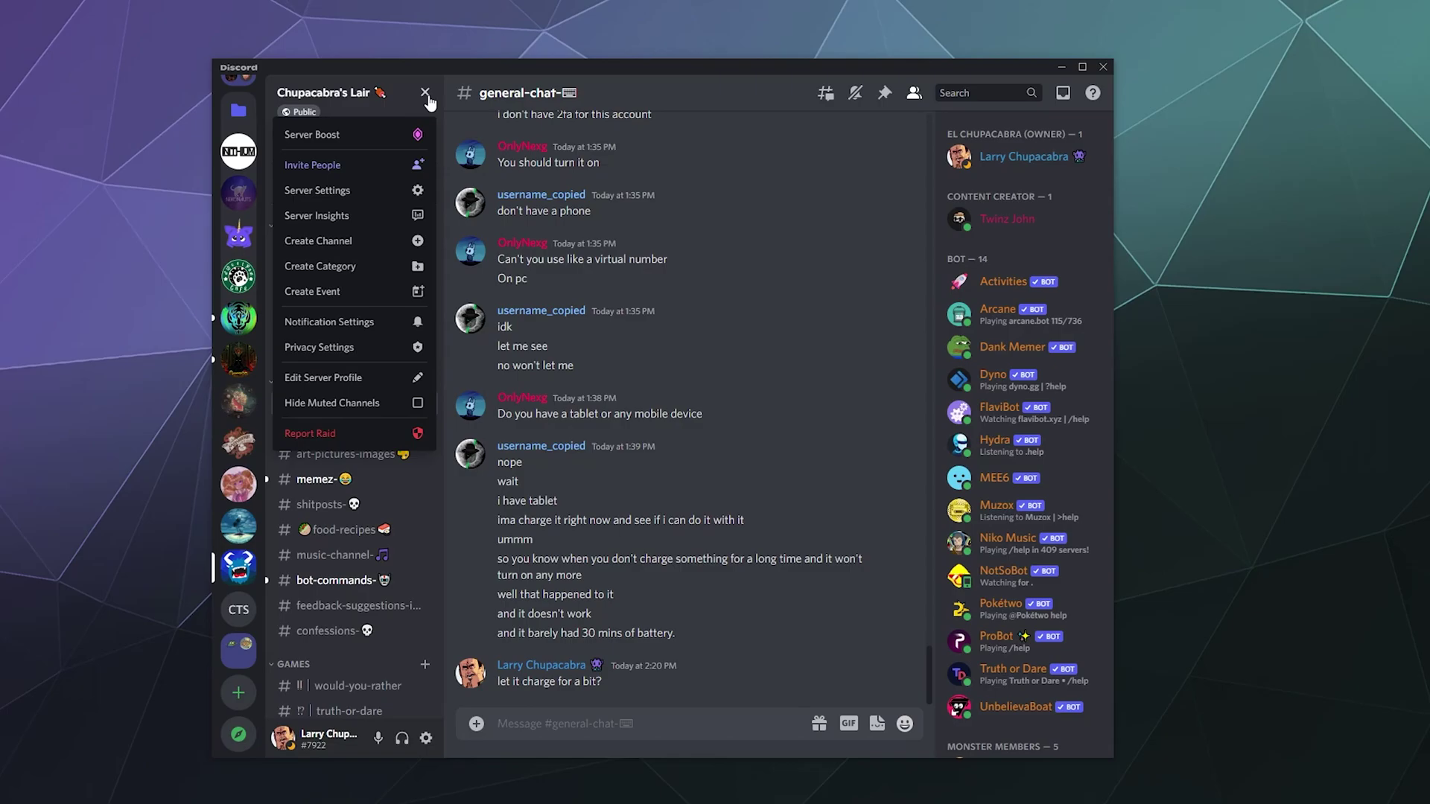
pyautogui.click(345, 193)
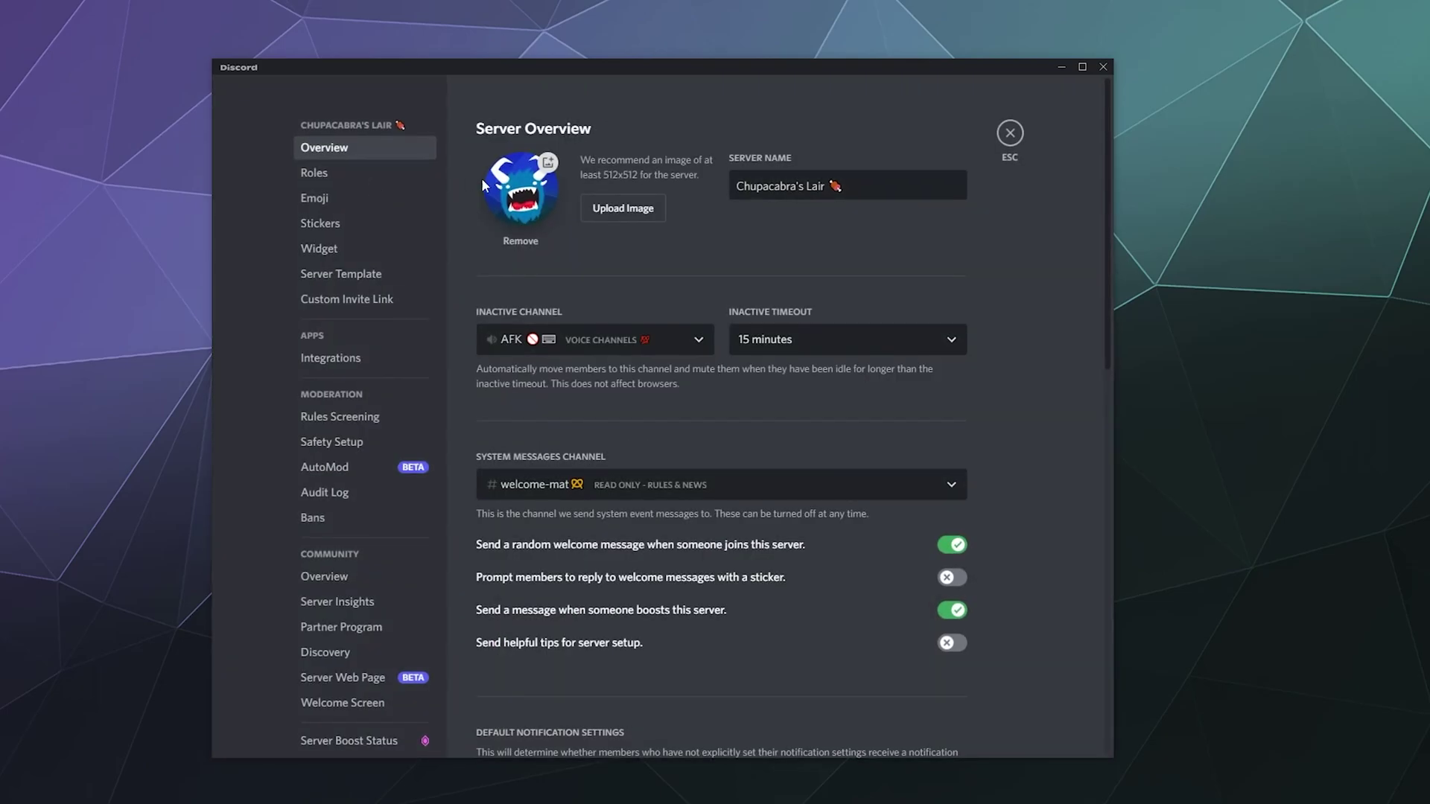
pyautogui.click(350, 176)
pyautogui.scroll(-3, 614, 412)
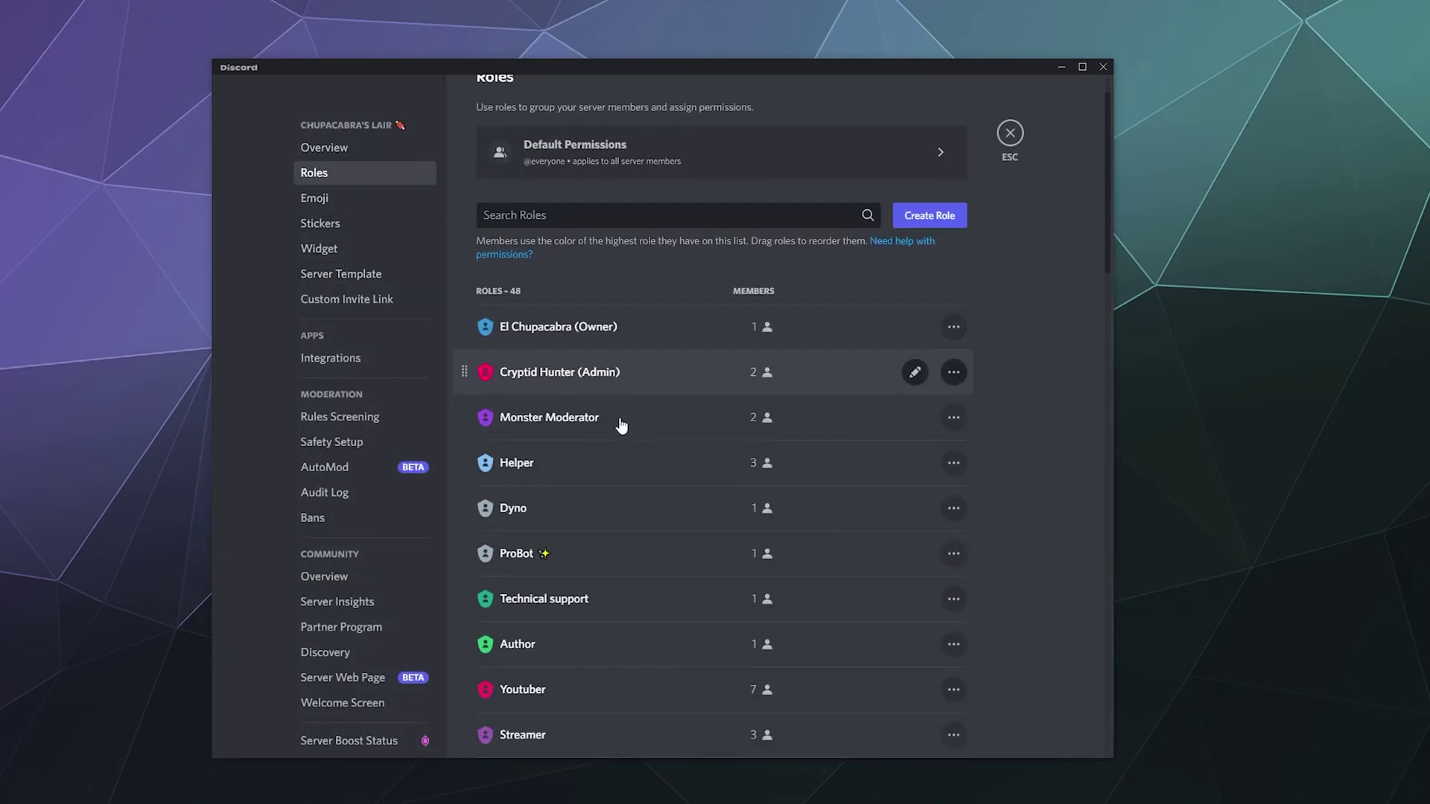
pyautogui.click(537, 198)
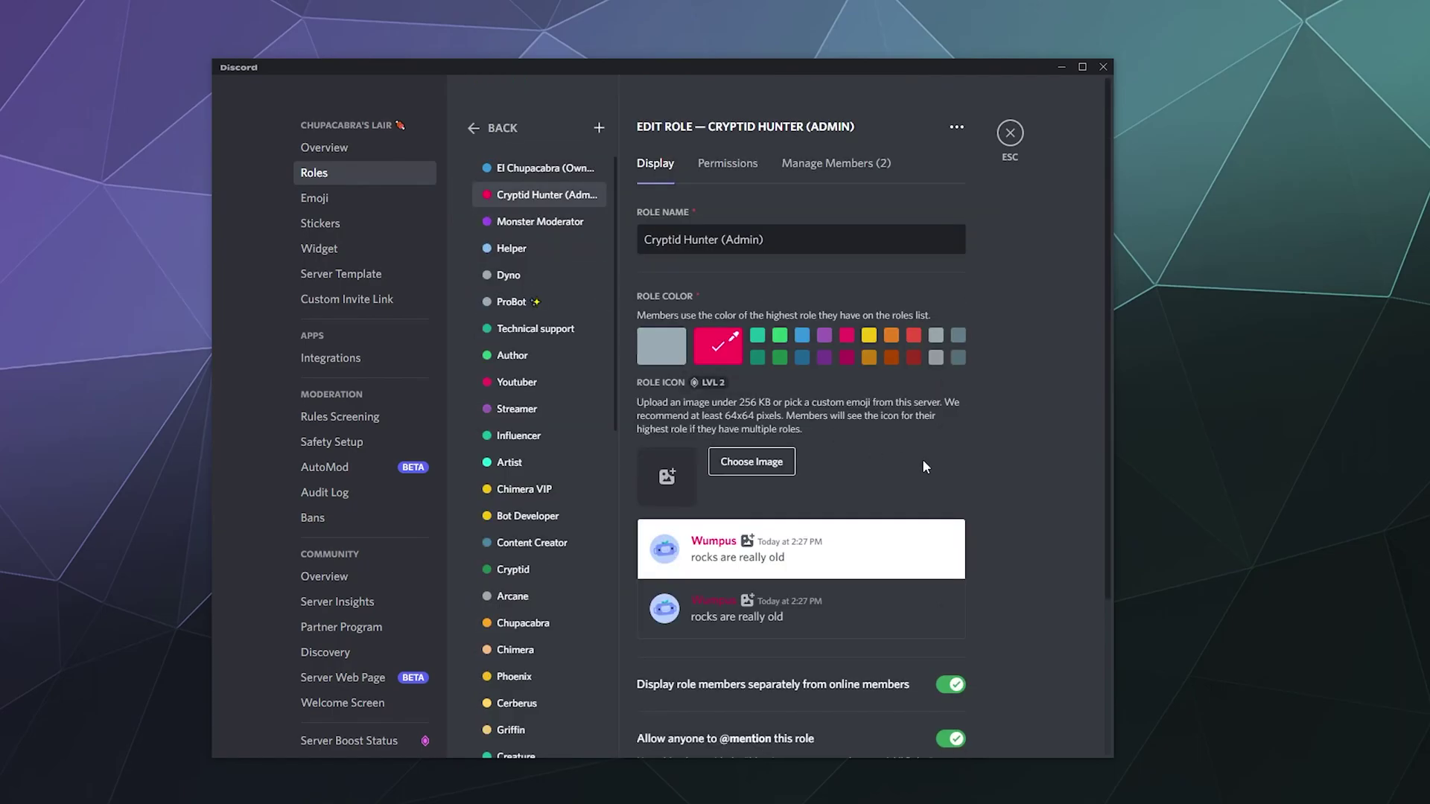
pyautogui.scroll(-2, 1051, 478)
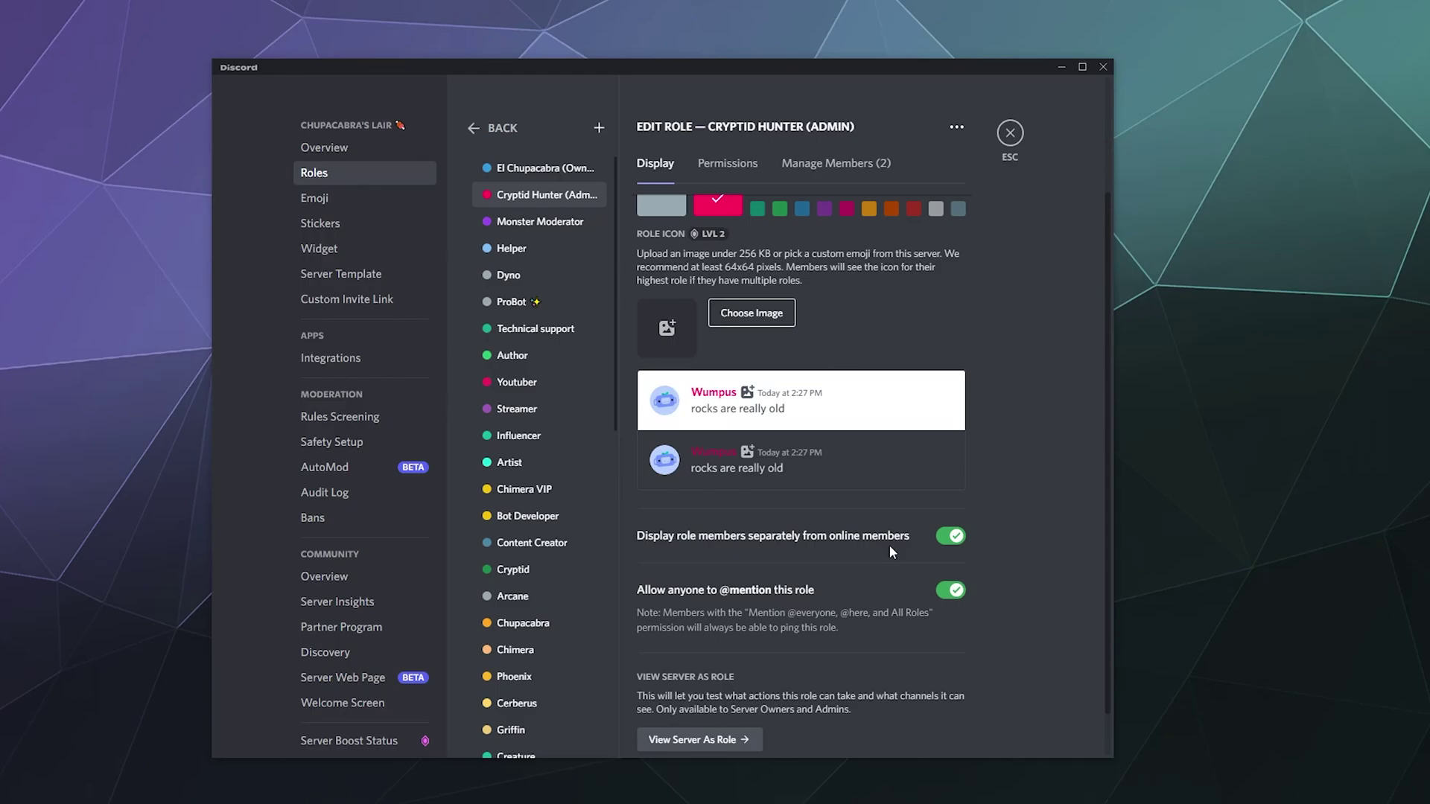
pyautogui.scroll(3, 971, 314)
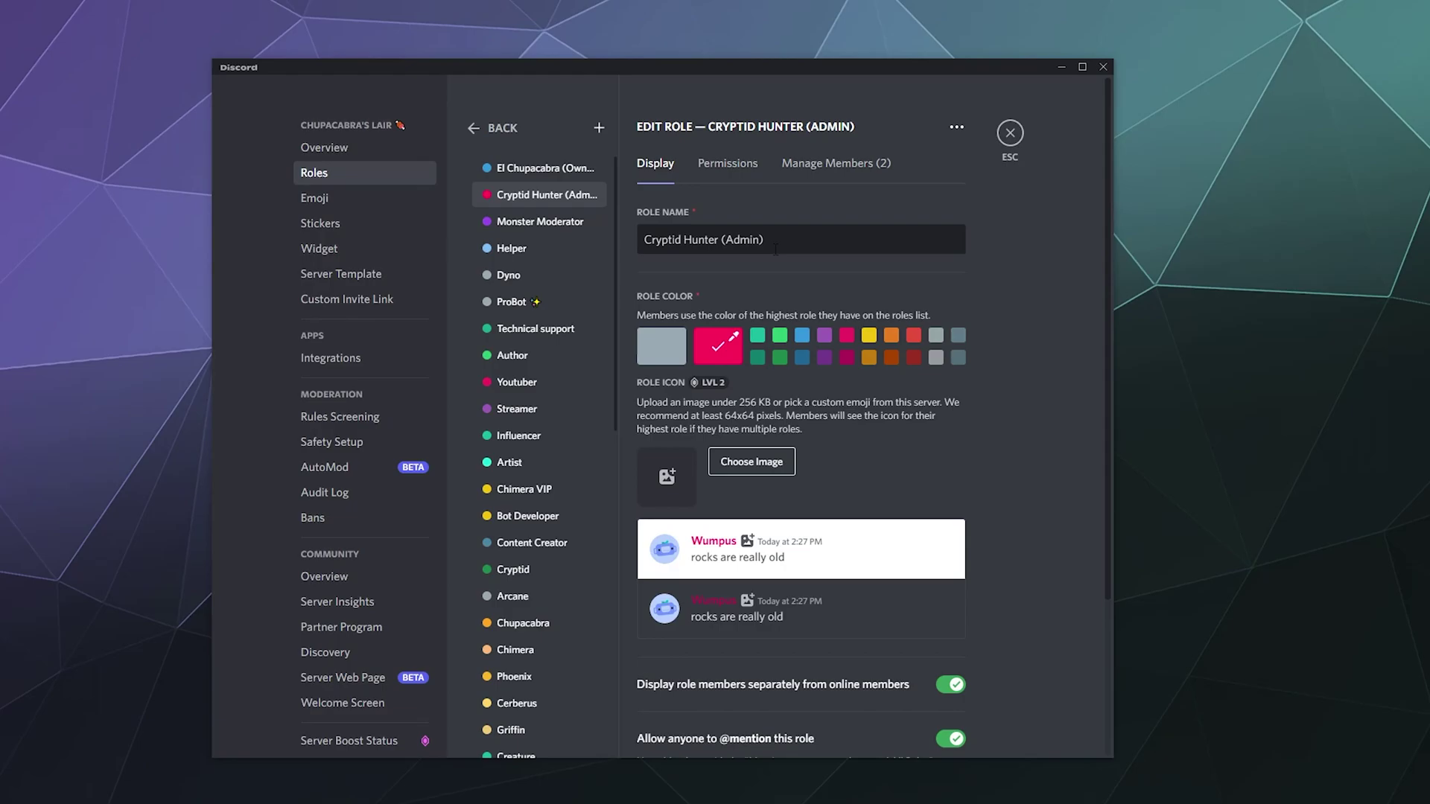
# Step: Close Server Settings to return to Chupacabra's Lair general-chat
pyautogui.click(1010, 134)
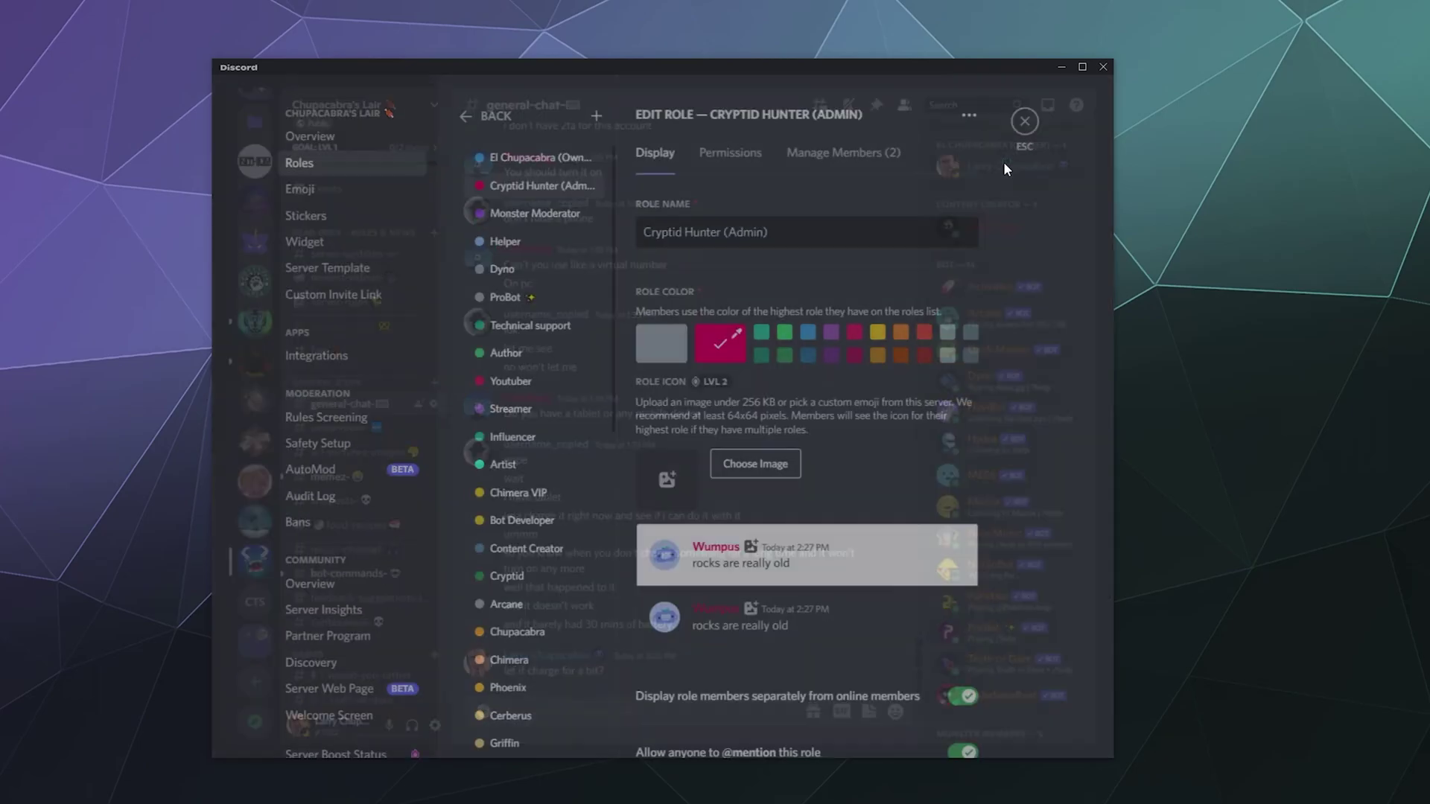
pyautogui.scroll(-5, 989, 251)
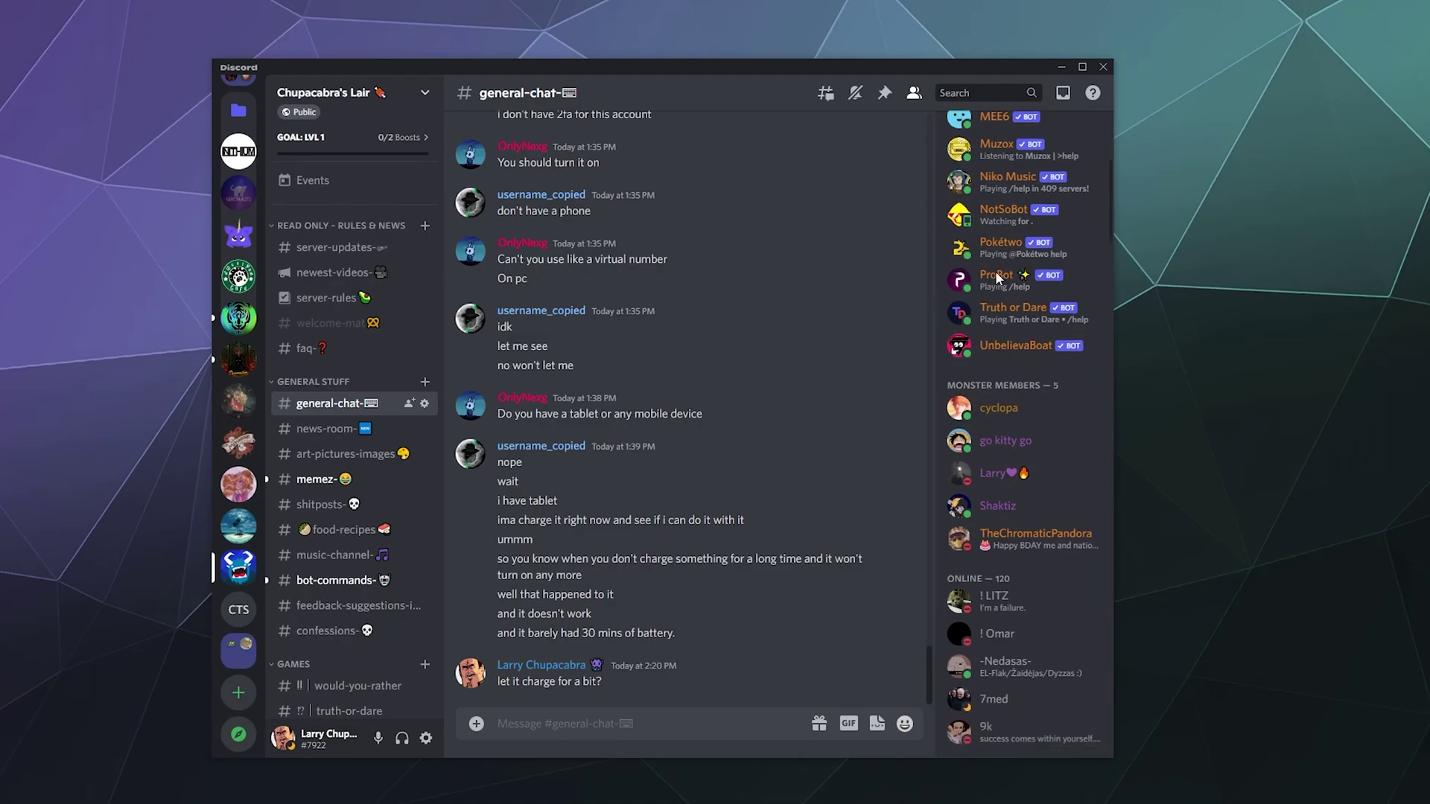
pyautogui.scroll(5, 995, 238)
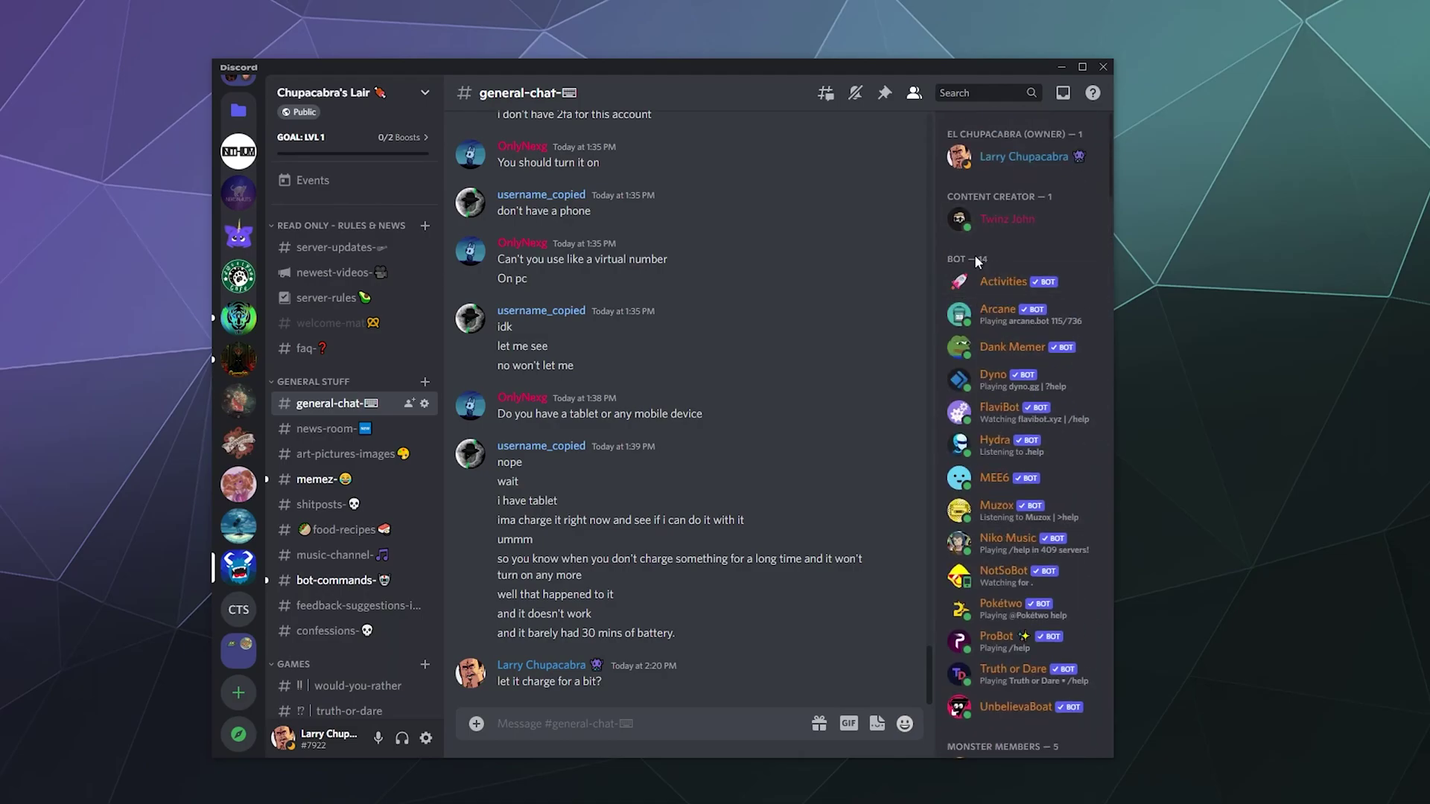
pyautogui.scroll(-5, 962, 470)
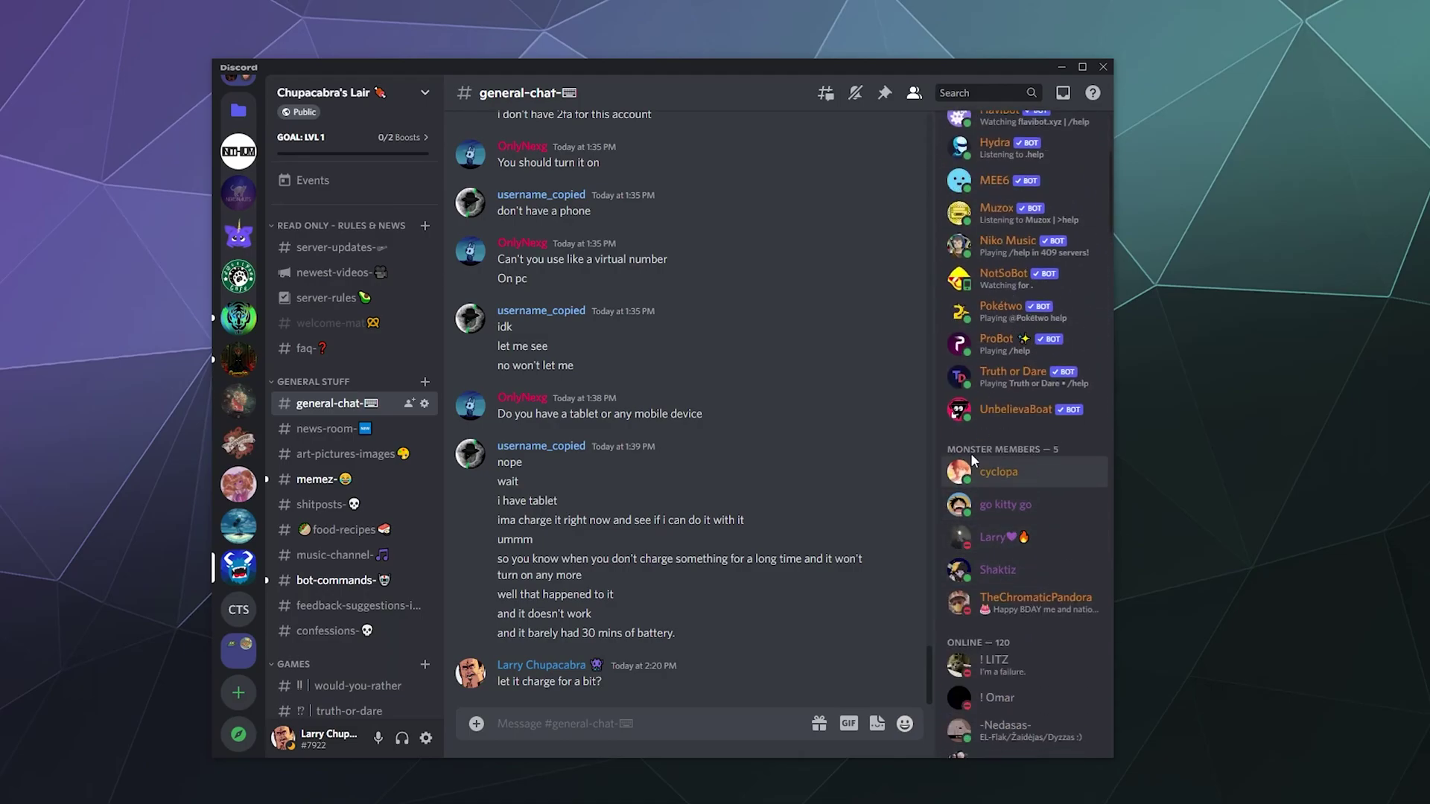
pyautogui.scroll(5, 974, 403)
pyautogui.scroll(-5, 978, 336)
pyautogui.scroll(5, 984, 296)
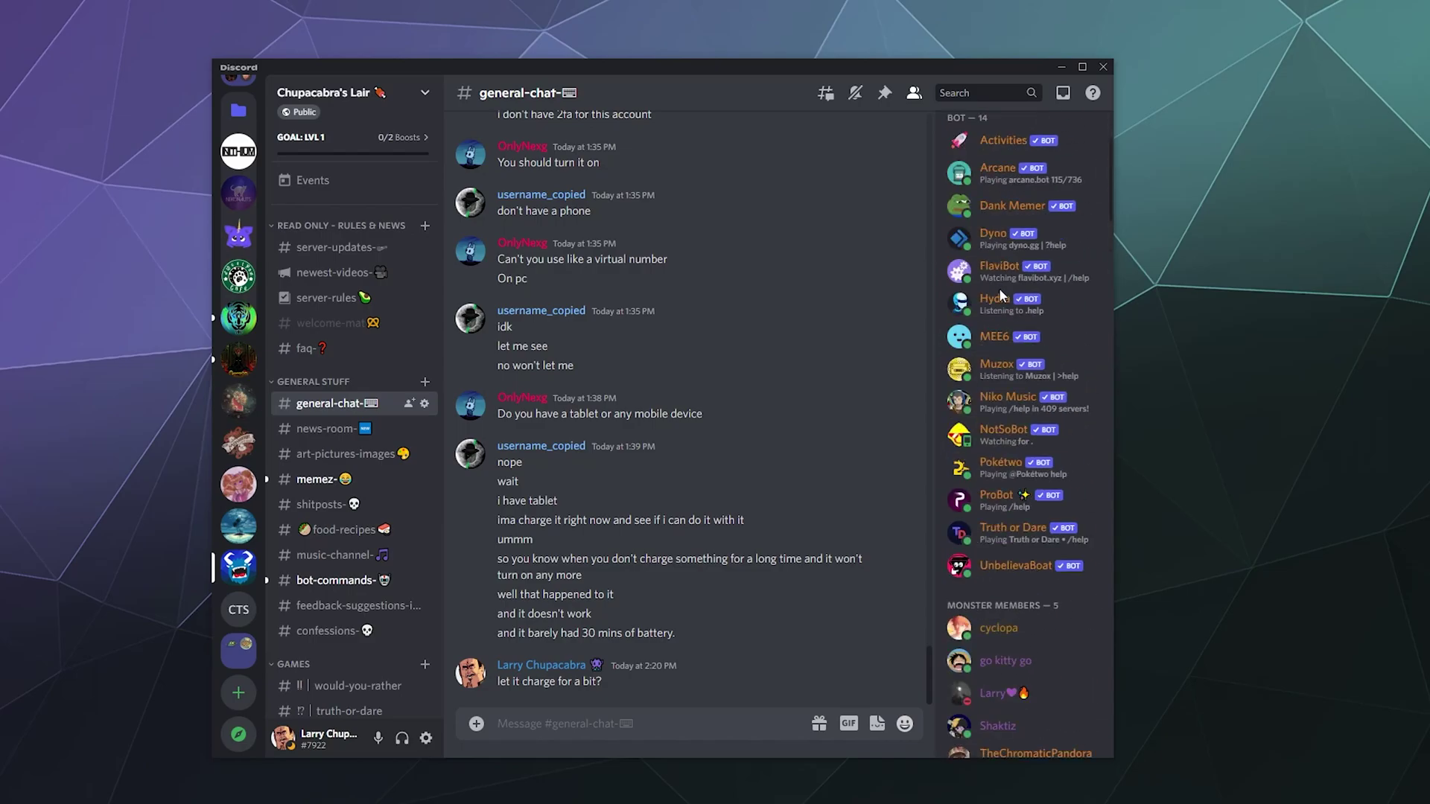
# Step: Reopen Chupacabra's Lair Server Settings on the Roles list
pyautogui.click(426, 109)
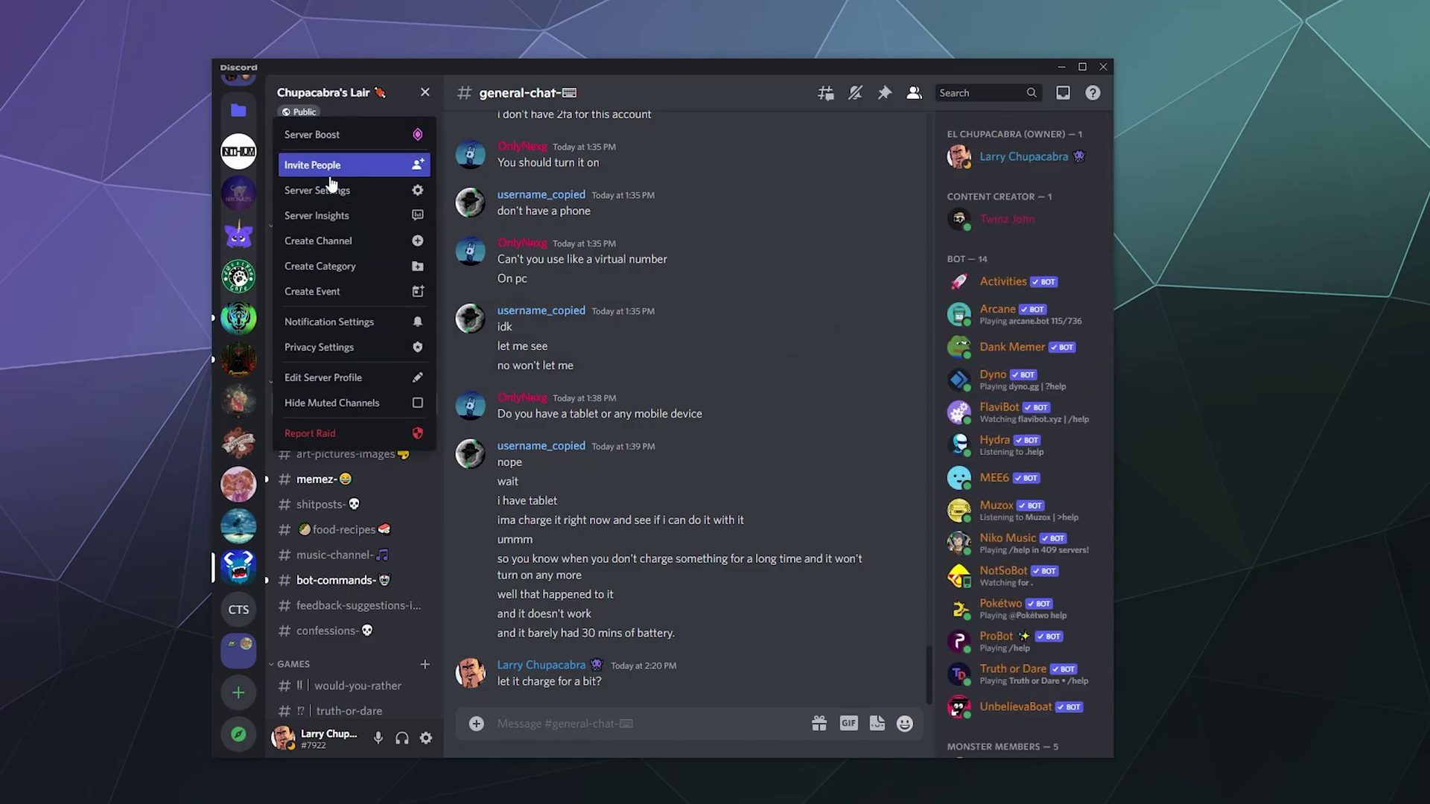
pyautogui.click(415, 191)
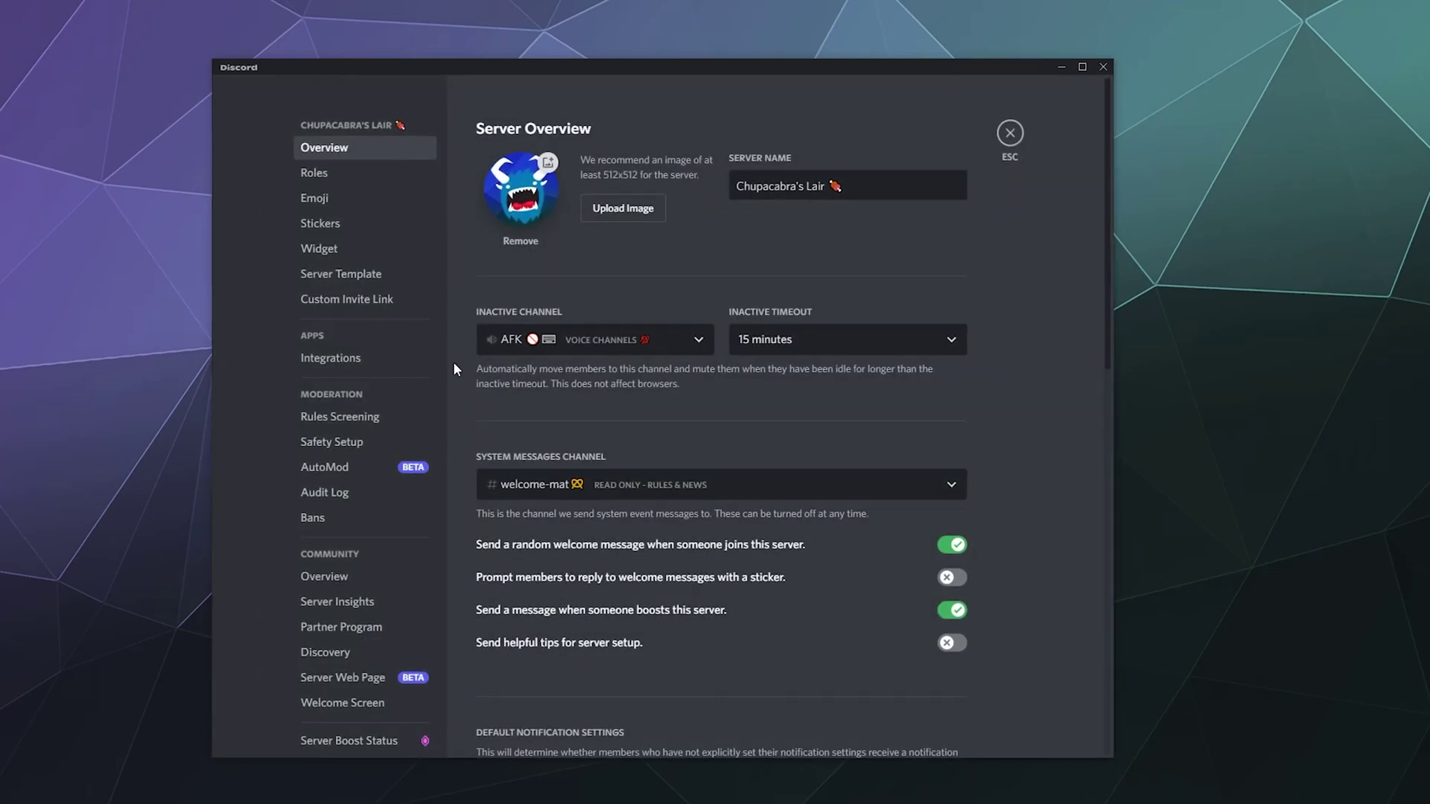
pyautogui.click(368, 168)
pyautogui.scroll(-2, 622, 403)
pyautogui.scroll(-4, 597, 291)
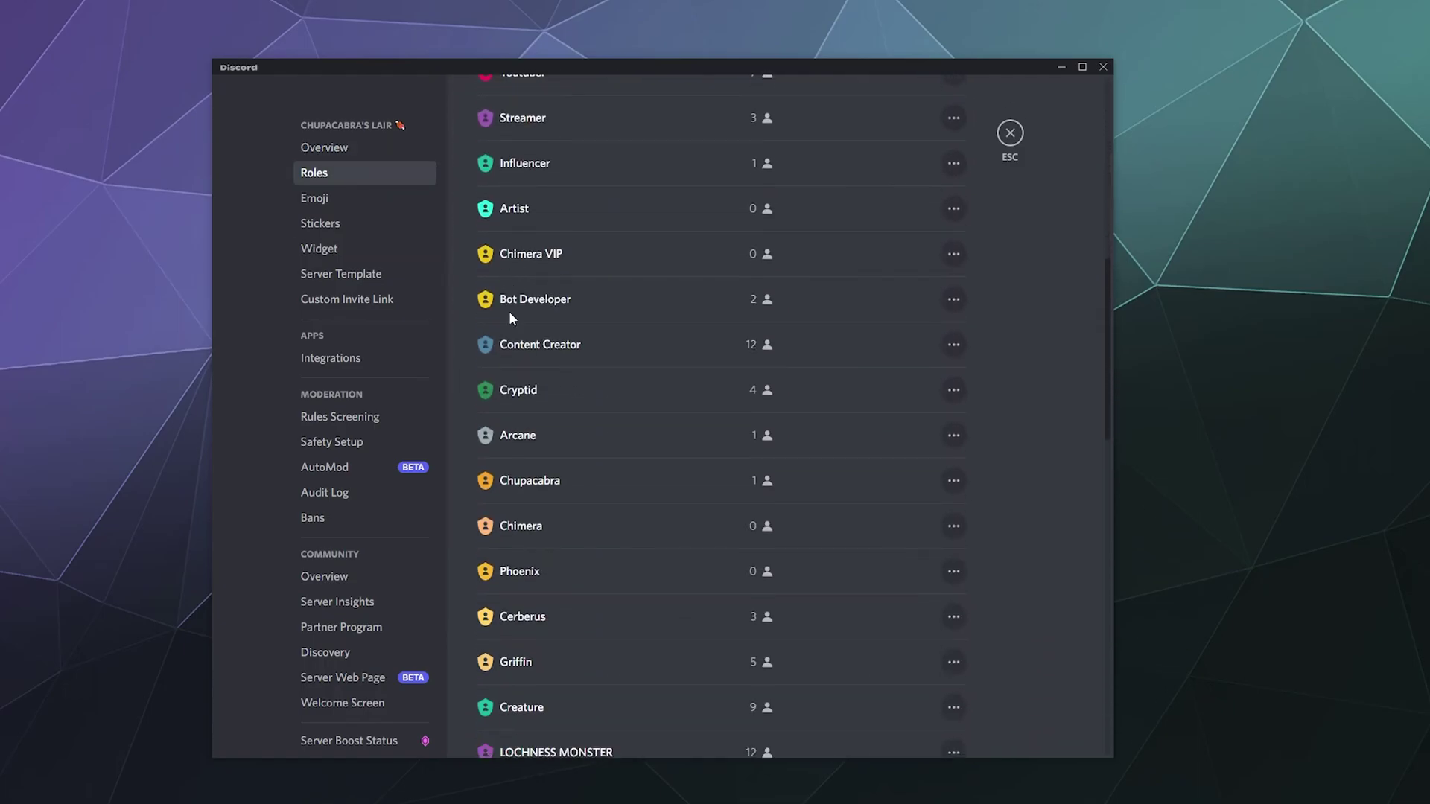
pyautogui.scroll(-3, 597, 320)
pyautogui.scroll(-4, 489, 391)
pyautogui.scroll(-3, 482, 425)
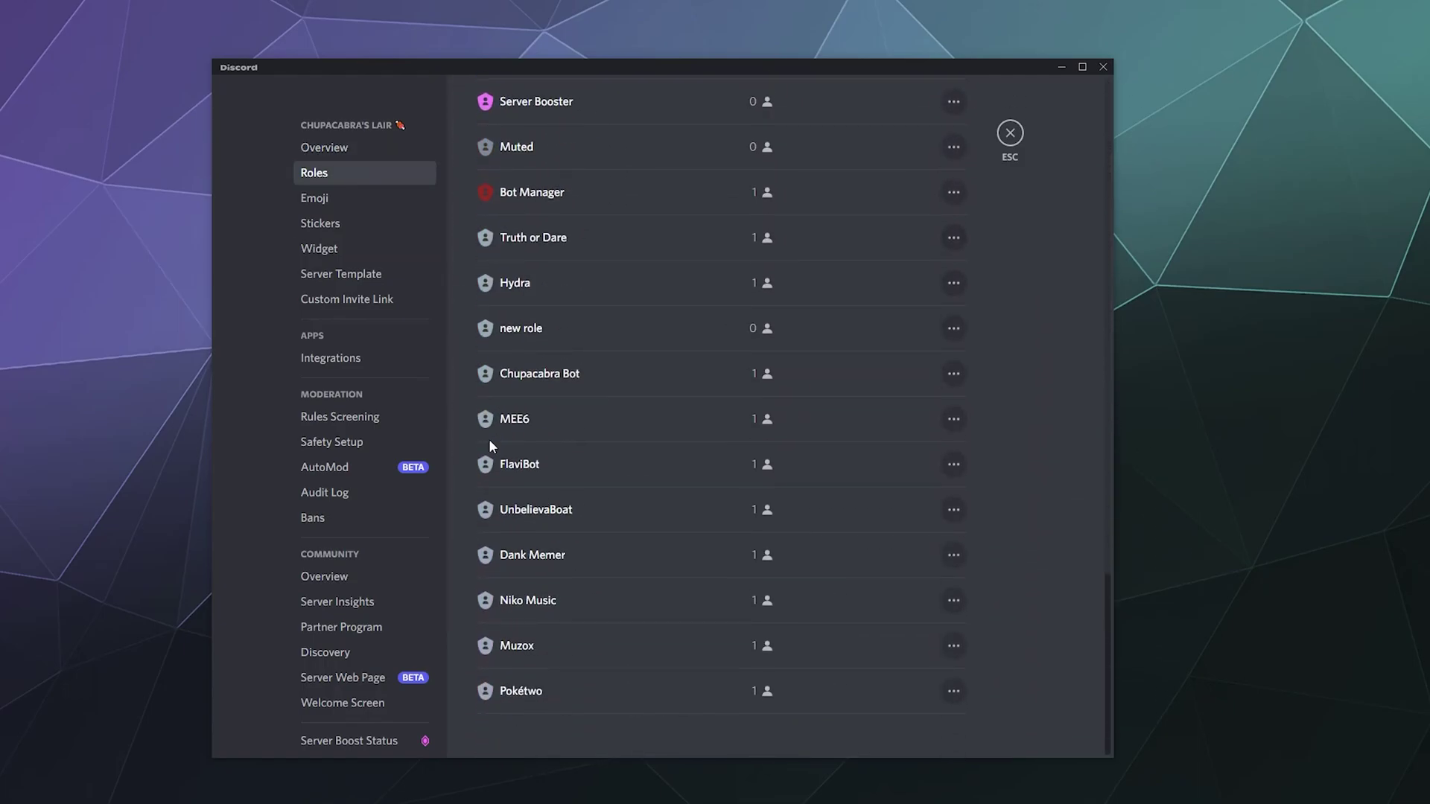
pyautogui.scroll(1, 562, 453)
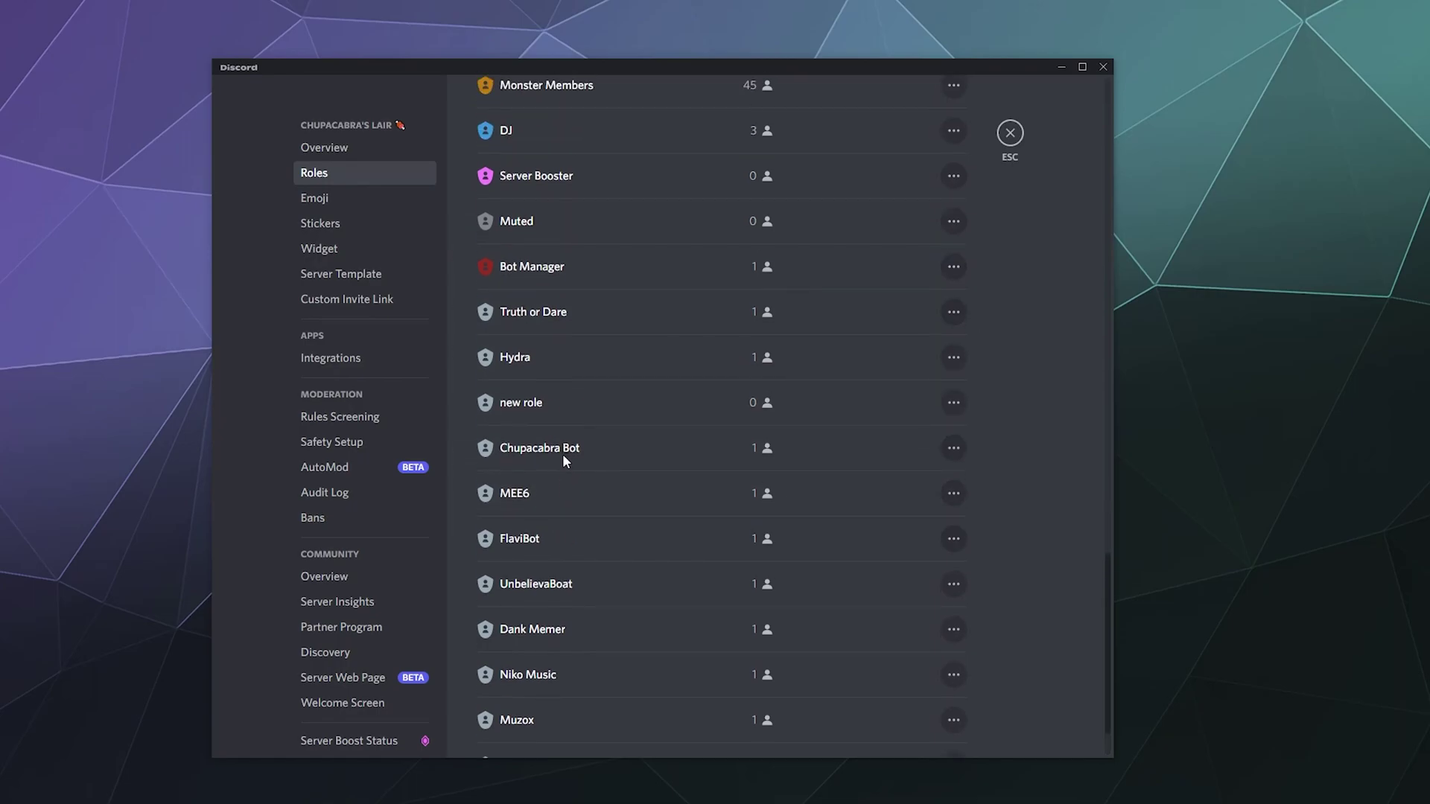
pyautogui.scroll(4, 562, 454)
# Step: Drag the Bot role below Monster Members, save the order, and exit to general-chat
pyautogui.moveTo(464, 560); pyautogui.dragTo(470, 725)
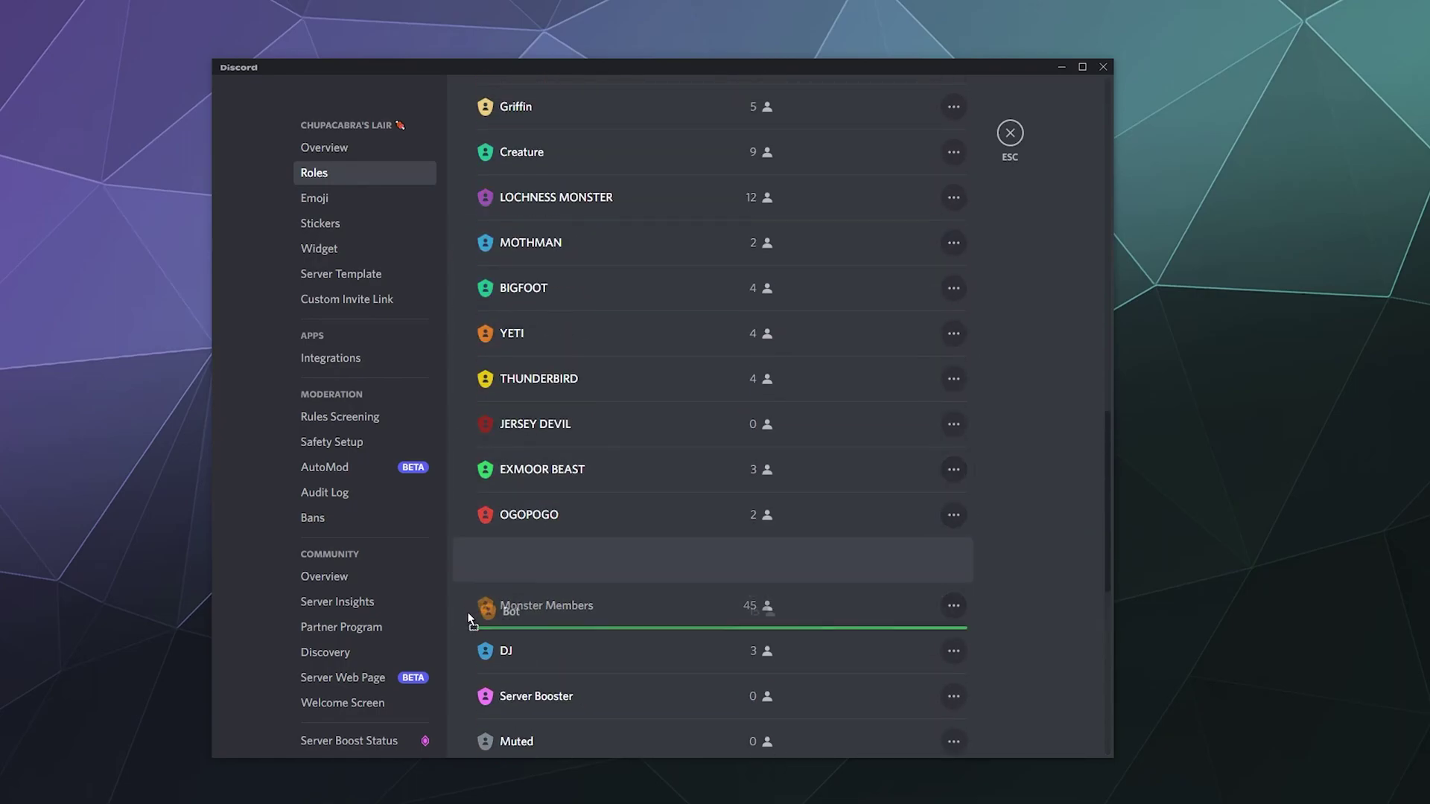
pyautogui.scroll(-3, 481, 574)
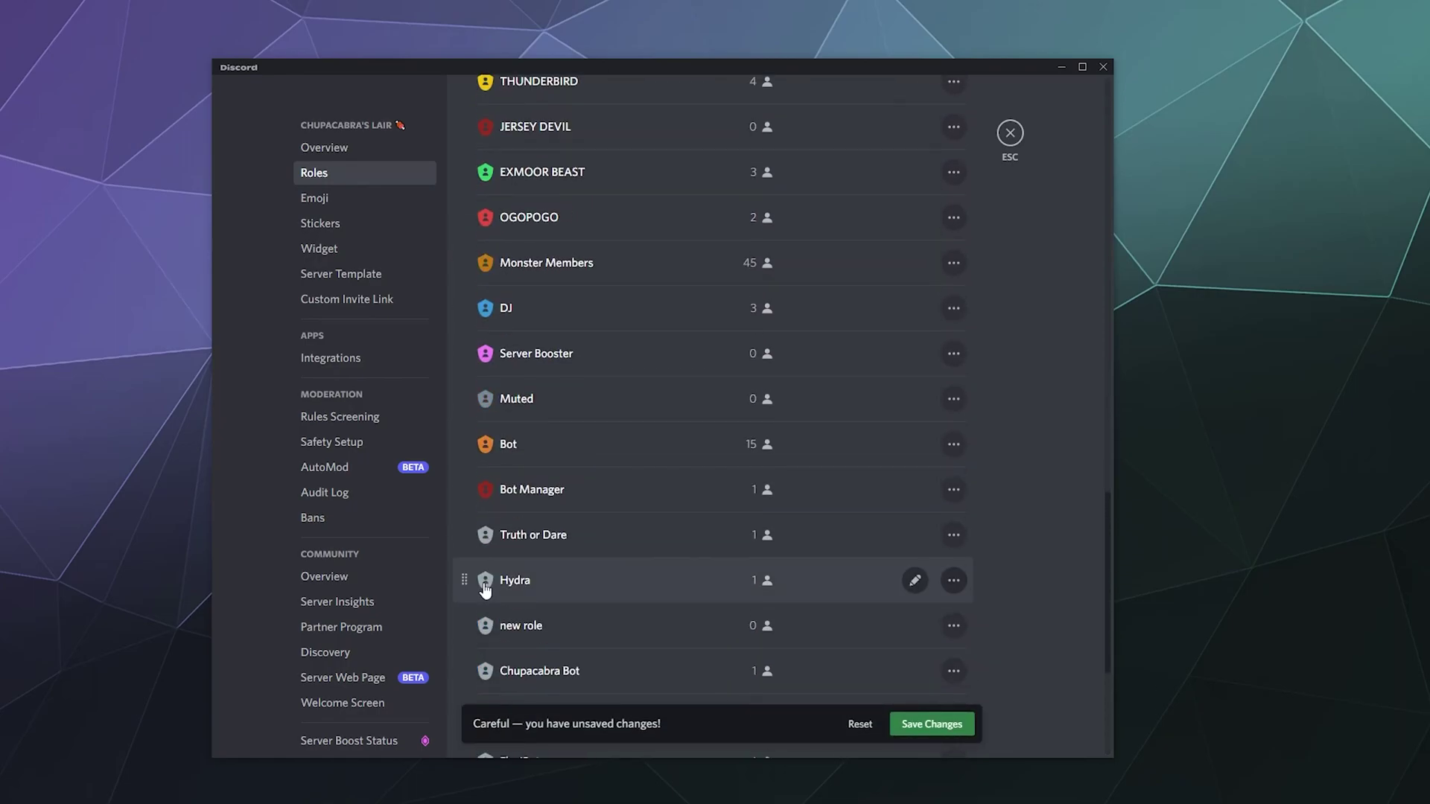
pyautogui.moveTo(466, 447); pyautogui.dragTo(471, 497)
pyautogui.scroll(-3, 483, 496)
pyautogui.scroll(2, 656, 479)
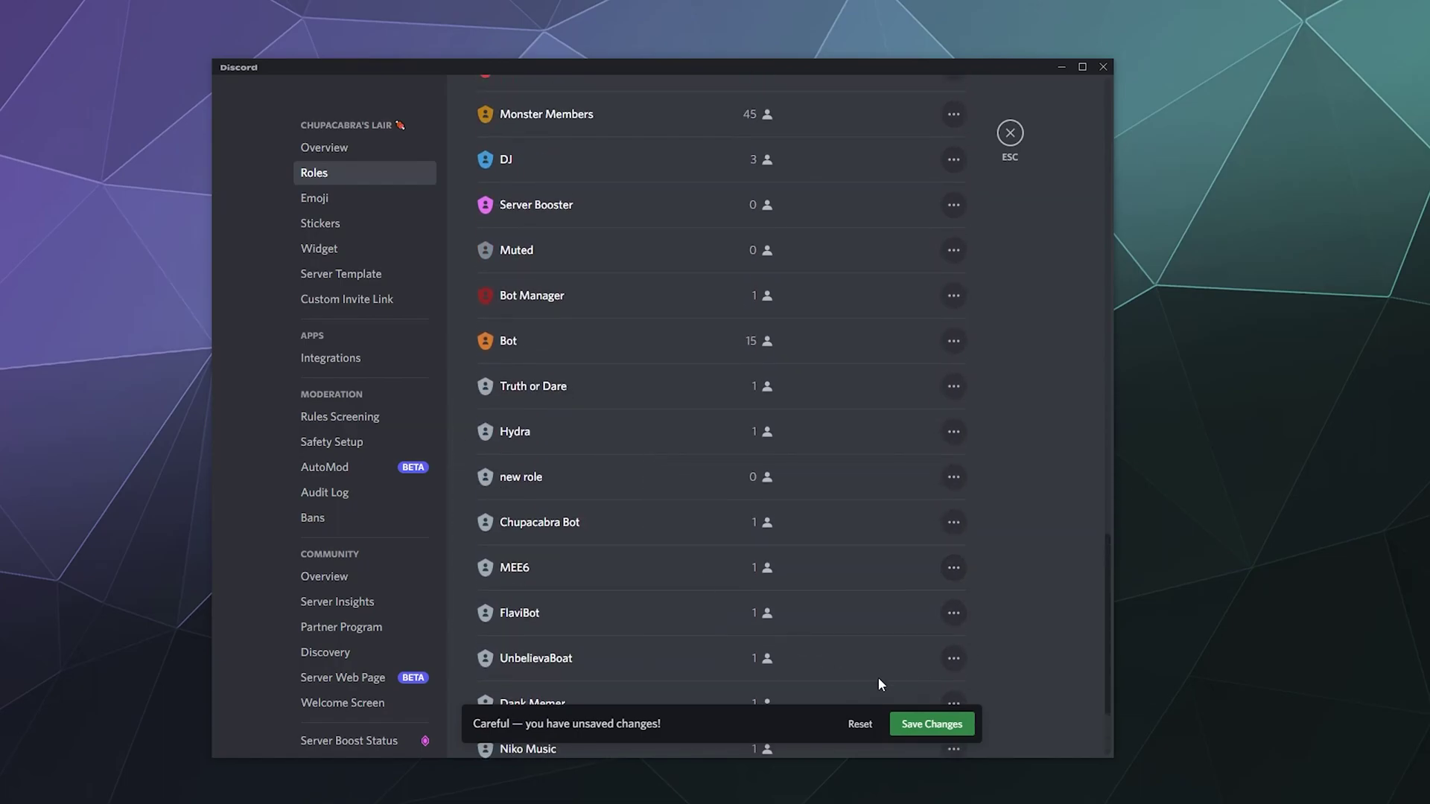
pyautogui.click(906, 723)
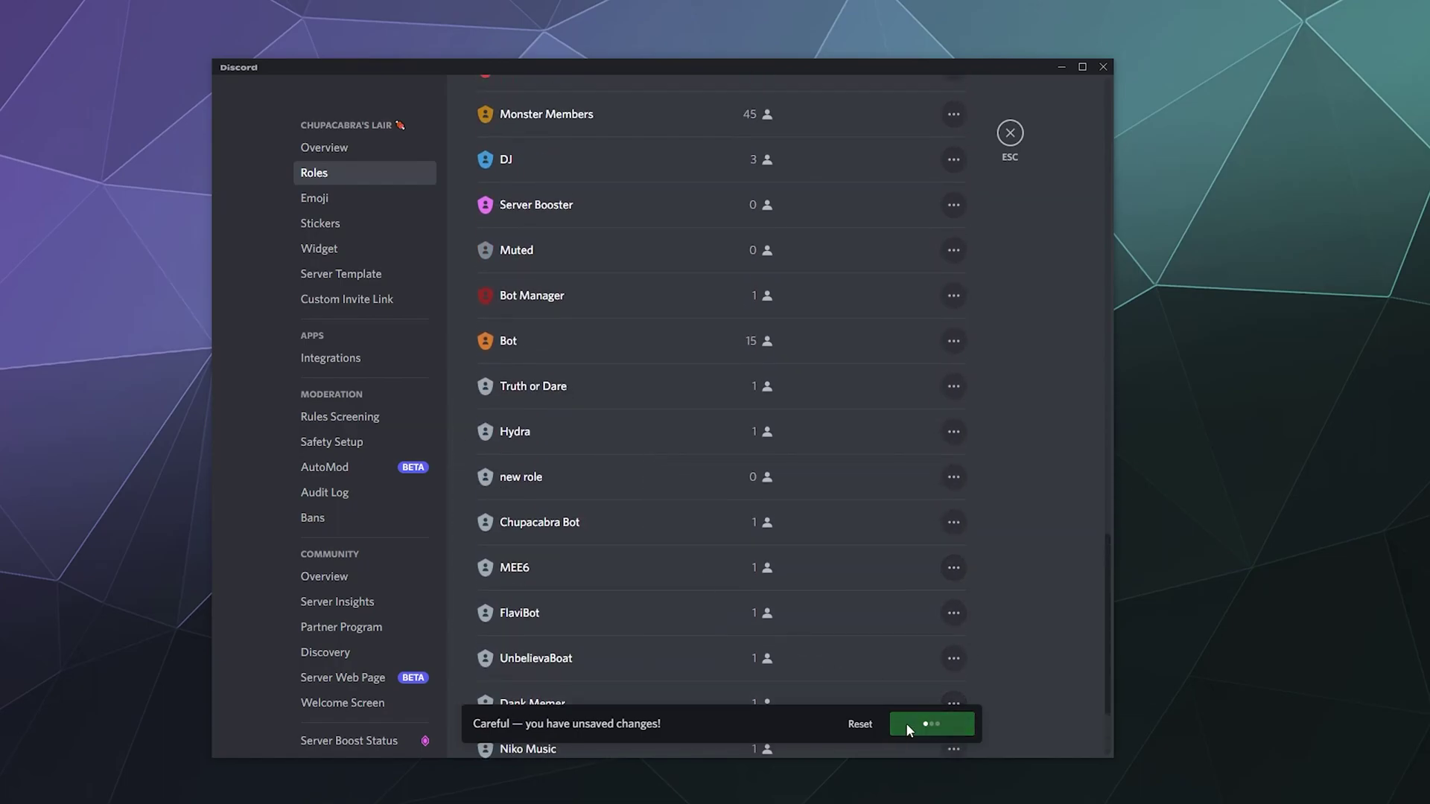
pyautogui.click(1006, 136)
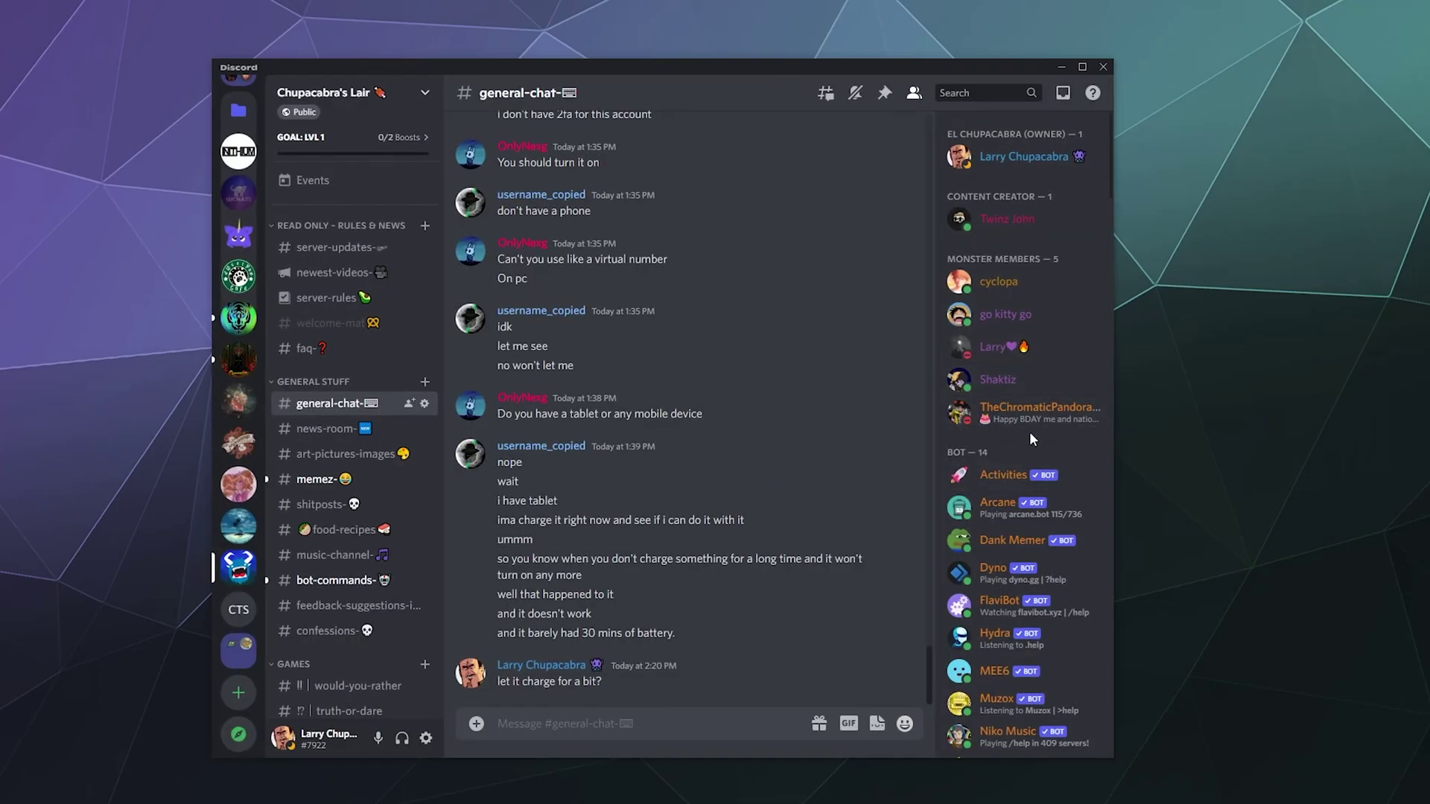
pyautogui.scroll(-5, 1009, 592)
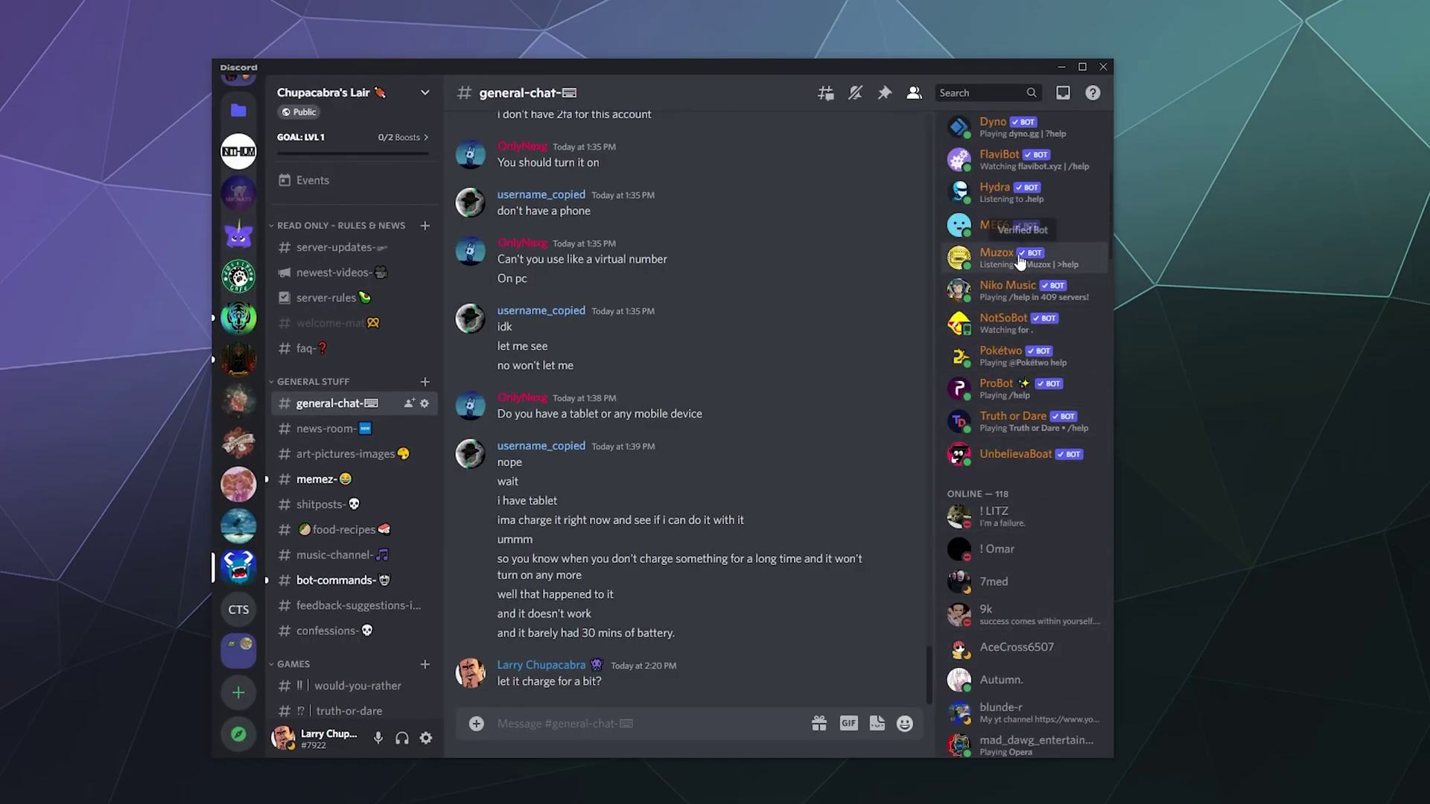
pyautogui.scroll(5, 987, 487)
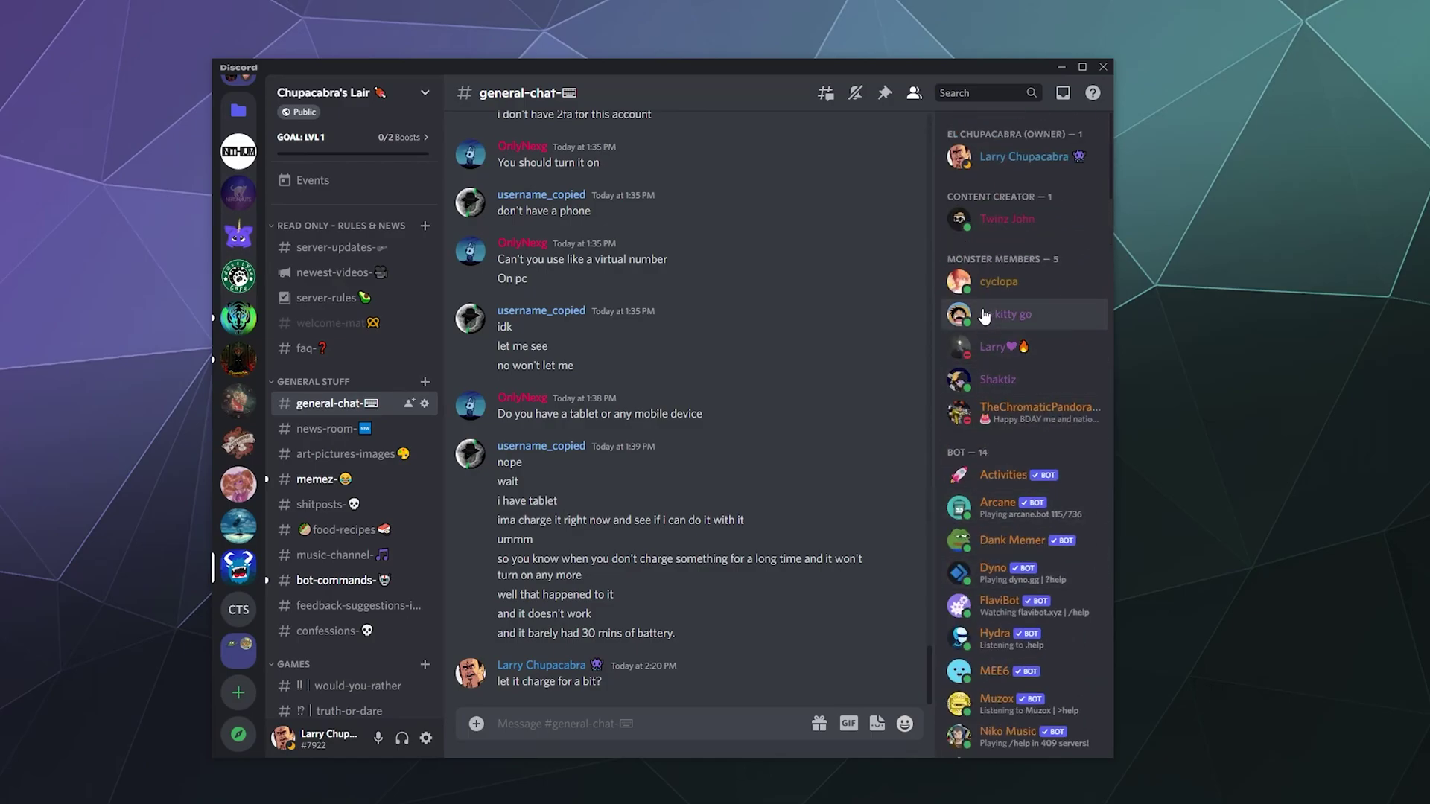